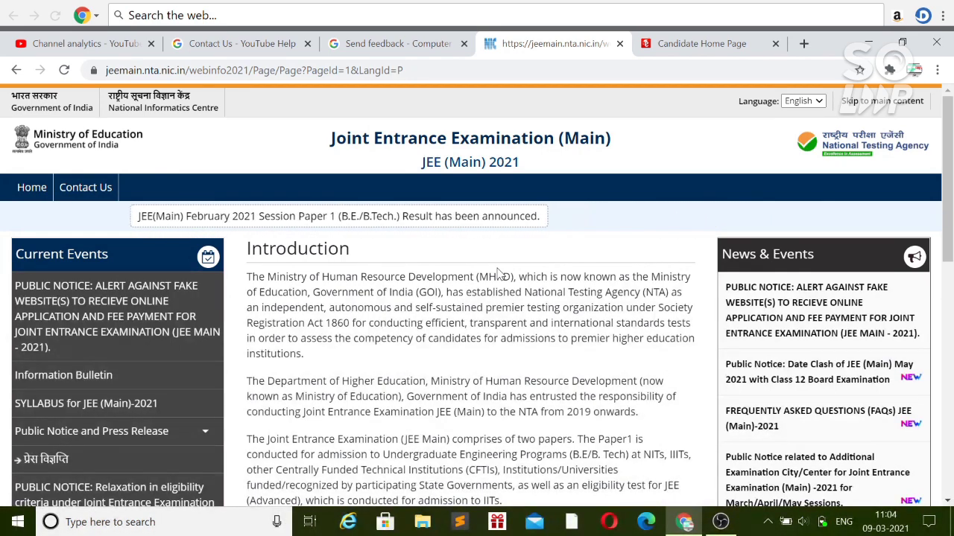
Step: Switch to the candidate's logged-in Candidate Home Page tab
scroll(500, 274, down, 3)
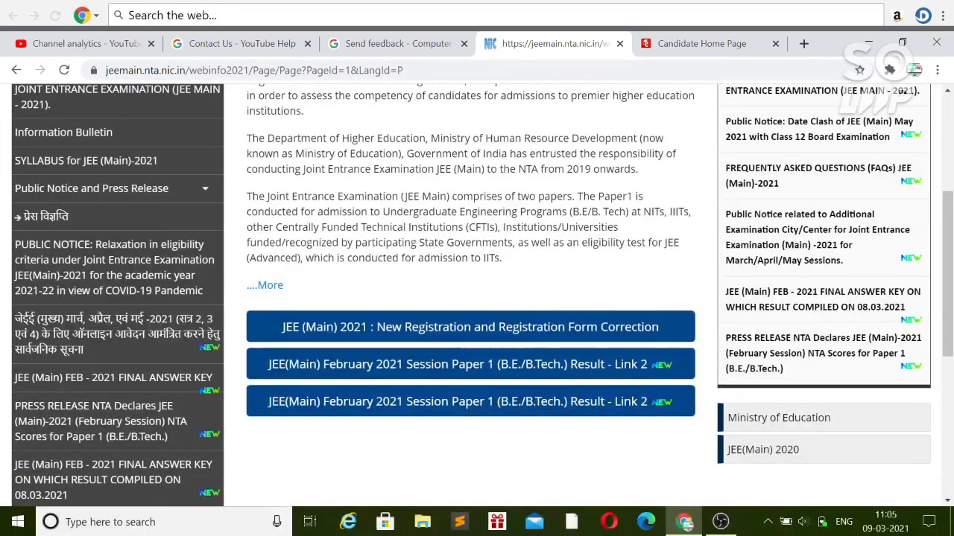
scroll(499, 274, up, 1)
scroll(486, 248, up, 1)
scroll(486, 249, up, 2)
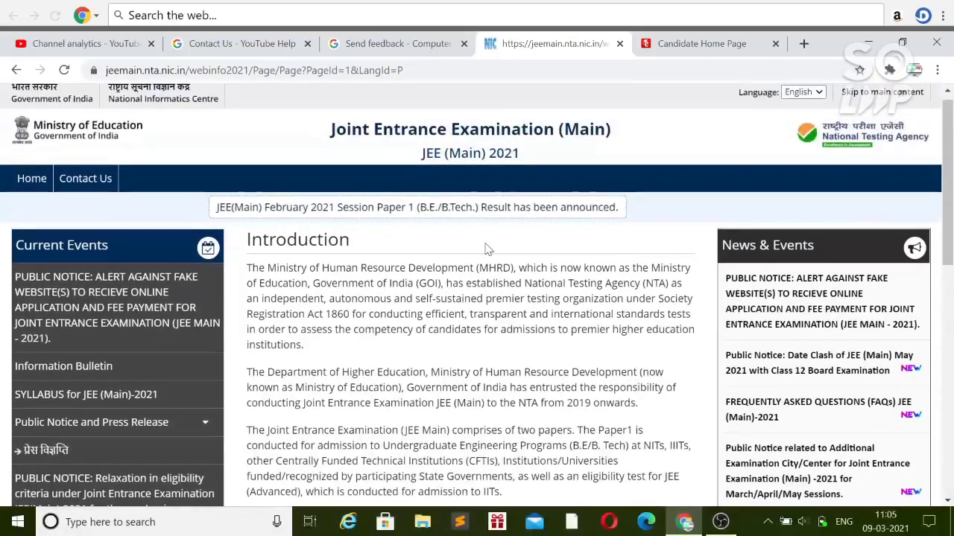
scroll(486, 249, down, 1)
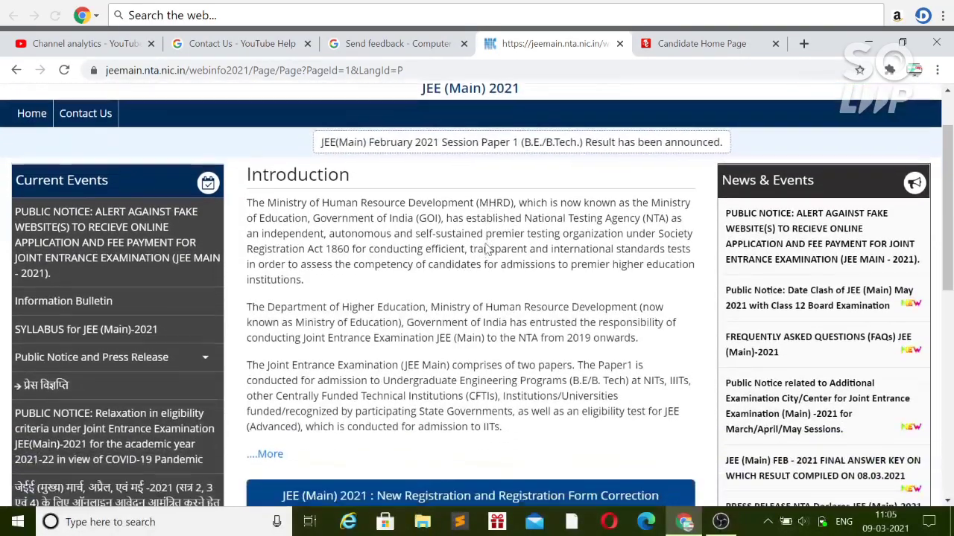
scroll(477, 298, down, 2)
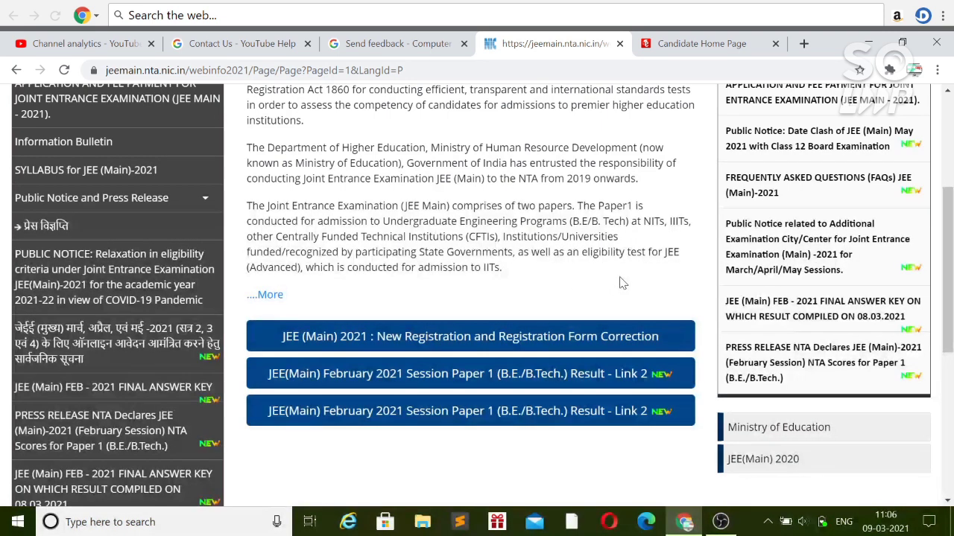
click(682, 46)
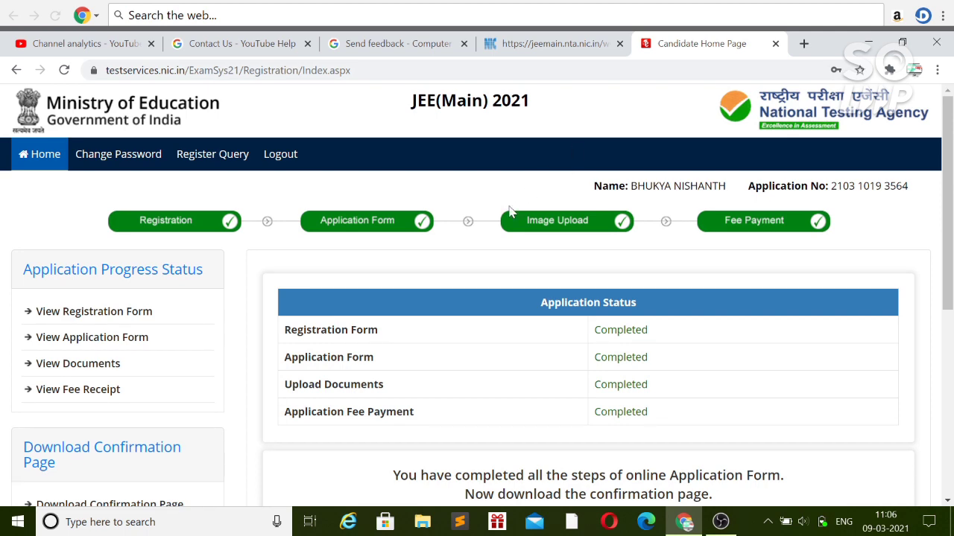
Step: Open the Correction in Application Form instructions from the home page
scroll(510, 212, down, 5)
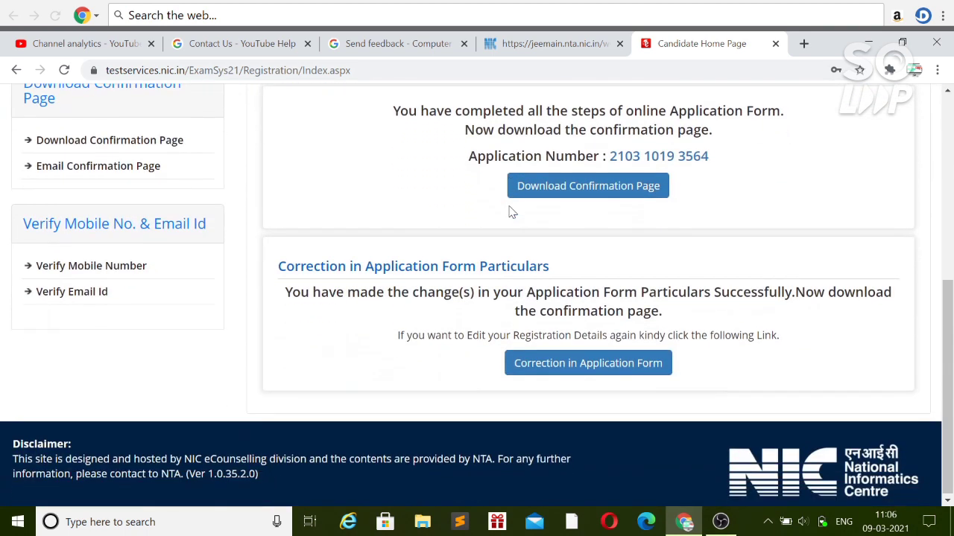
scroll(512, 213, up, 1)
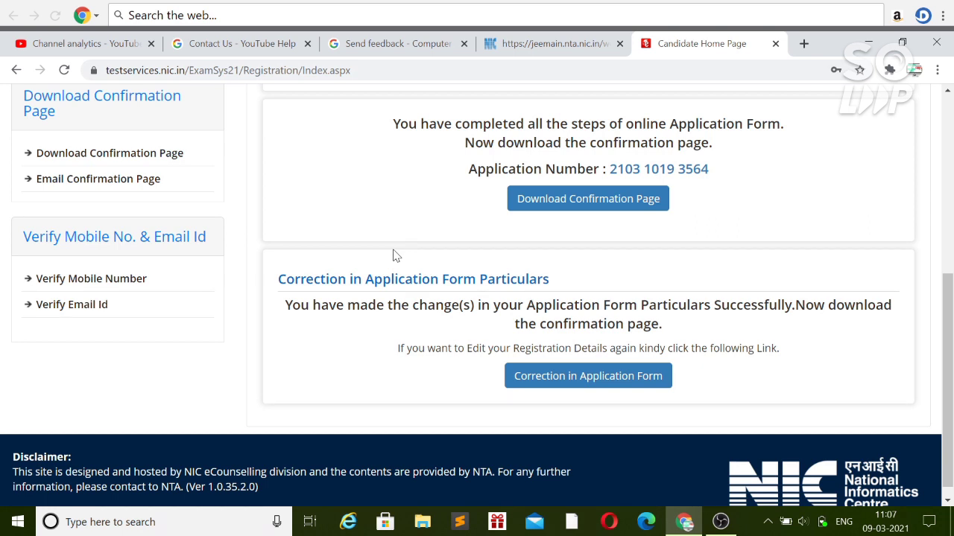
click(546, 386)
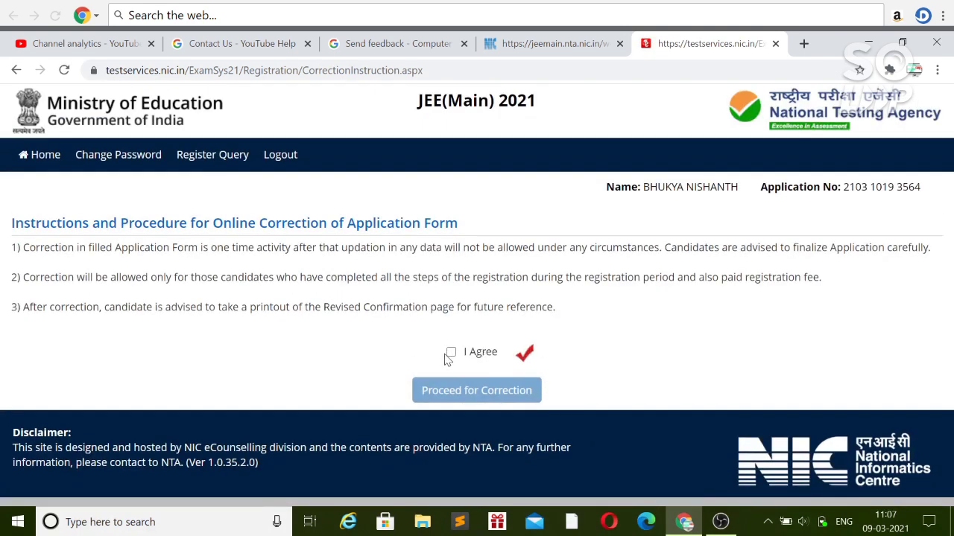
Step: Tick I Agree and proceed to the editable registration-details correction form
click(452, 353)
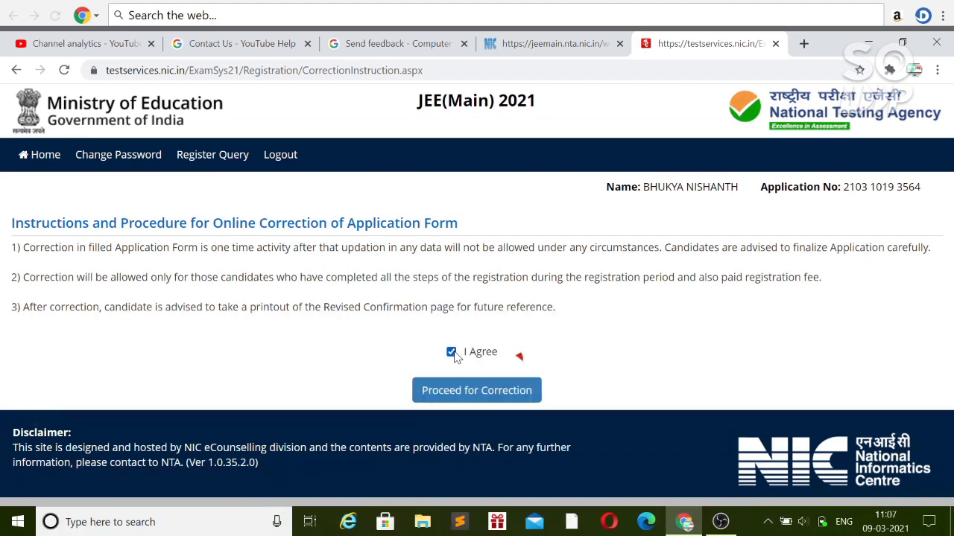
click(468, 392)
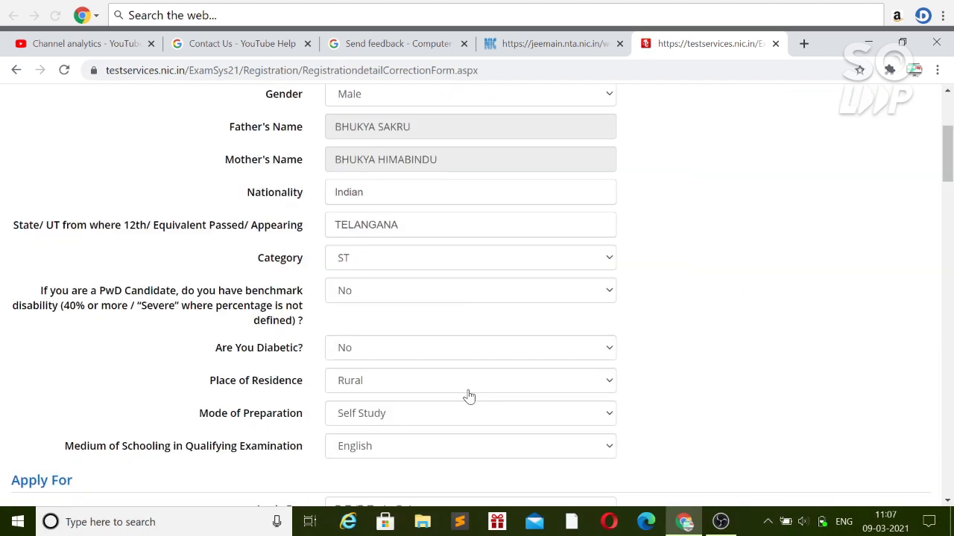
click(525, 265)
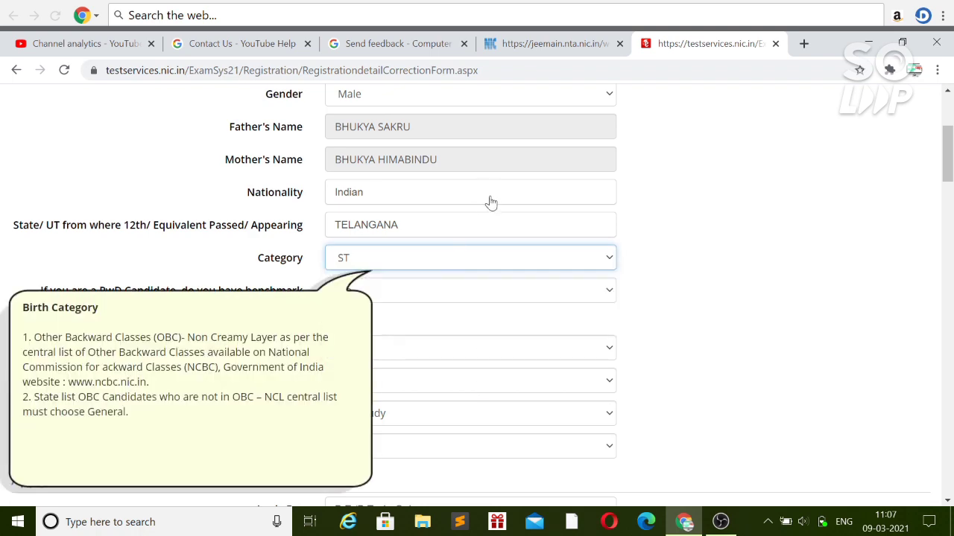
scroll(486, 274, down, 1)
scroll(486, 276, down, 3)
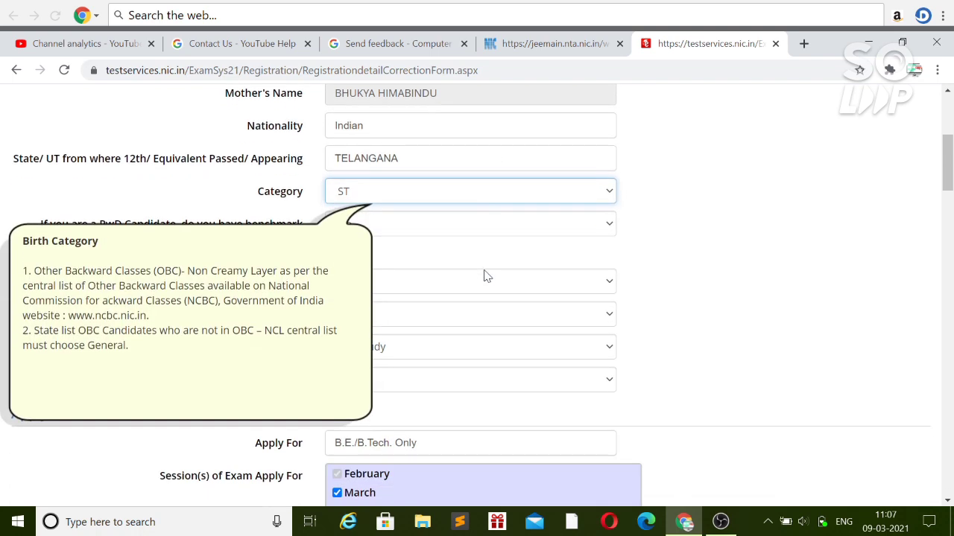
click(406, 348)
click(406, 416)
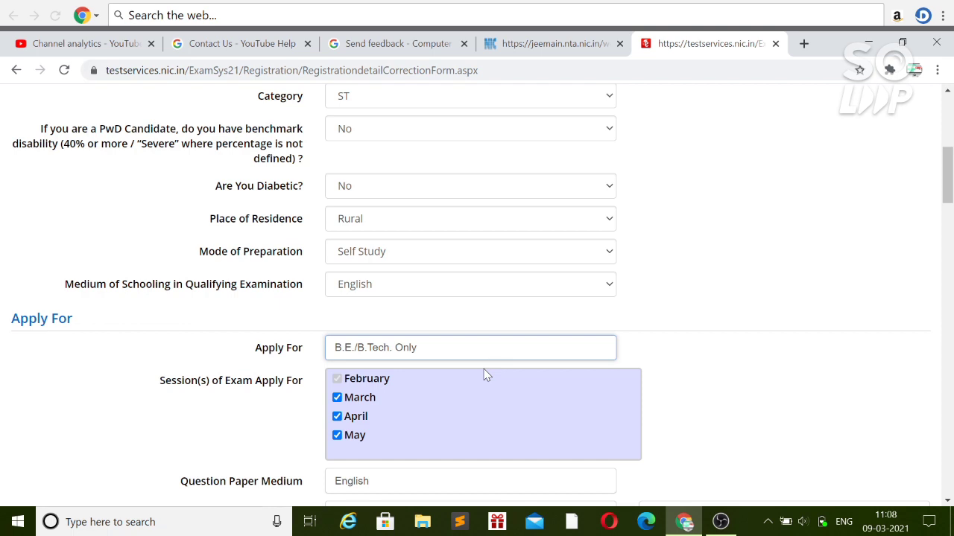
scroll(486, 375, down, 1)
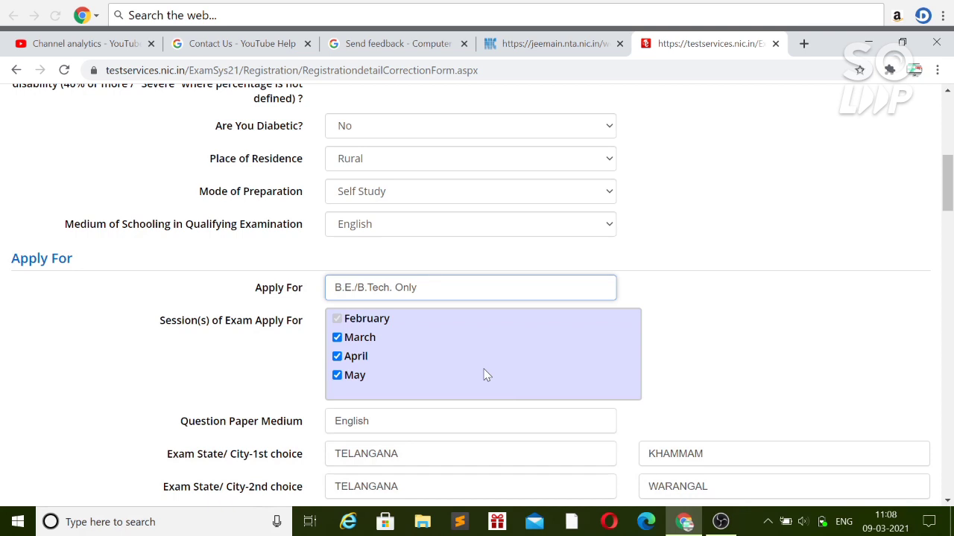
click(336, 337)
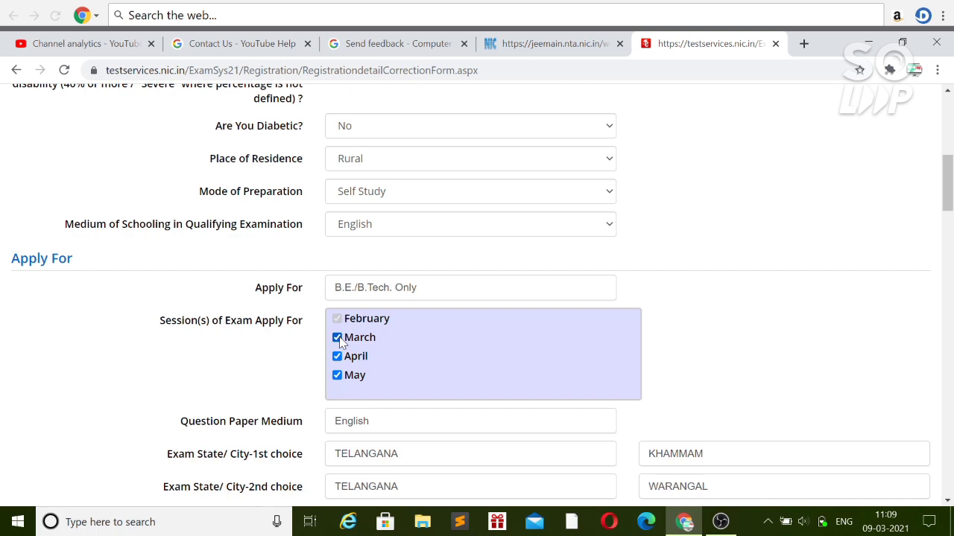
scroll(340, 341, down, 1)
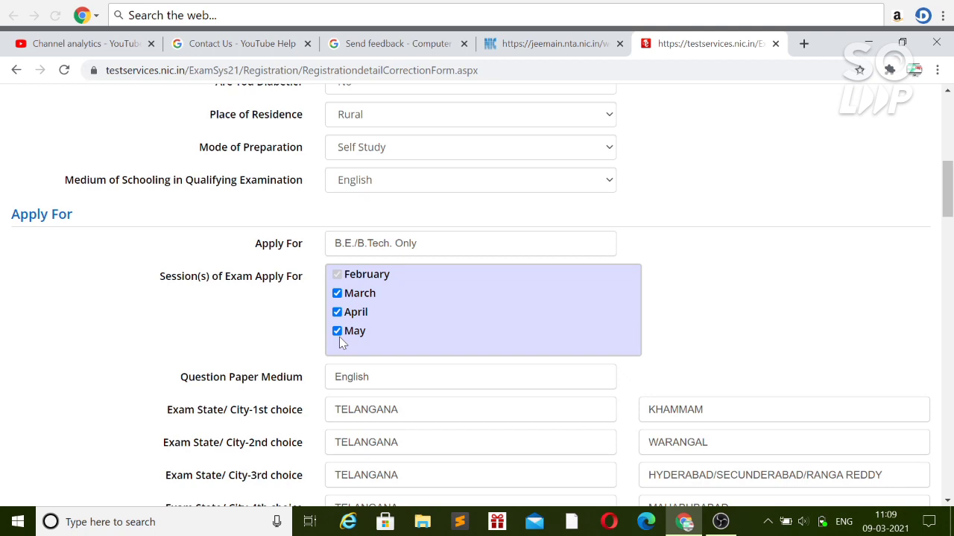
scroll(340, 343, down, 2)
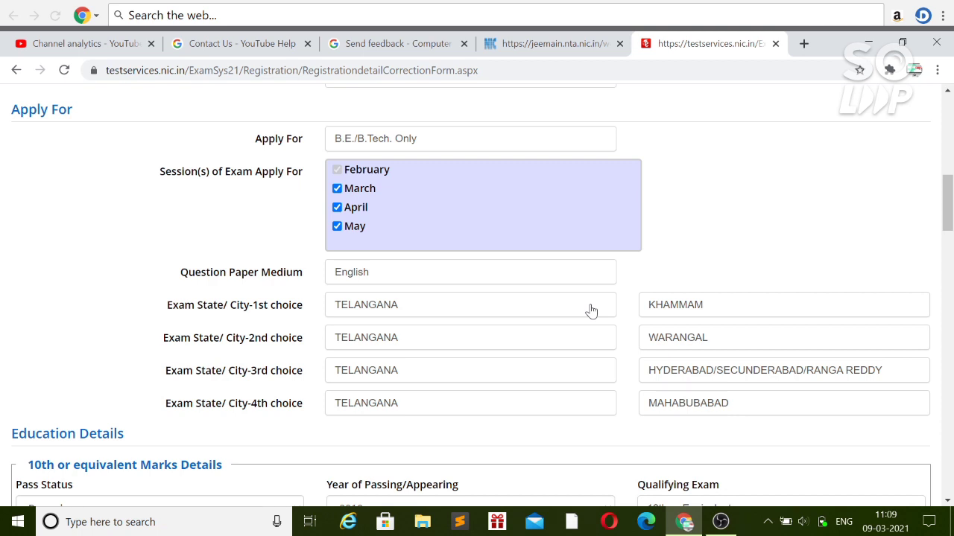
scroll(591, 311, down, 1)
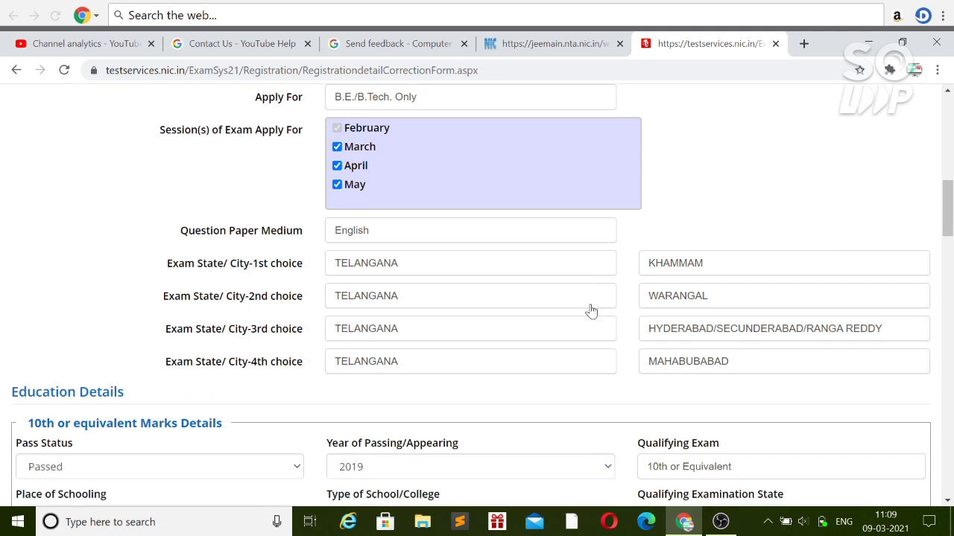
scroll(591, 312, down, 3)
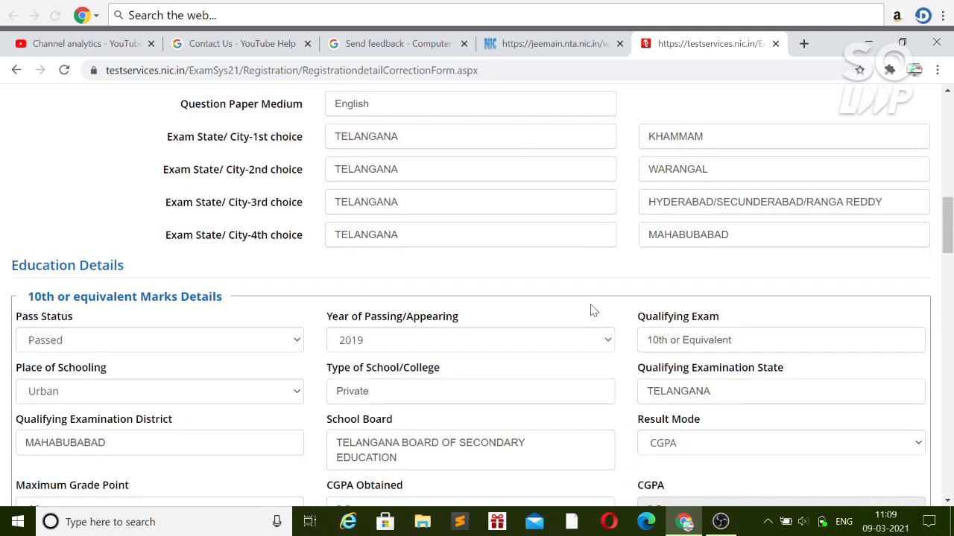
scroll(591, 311, down, 4)
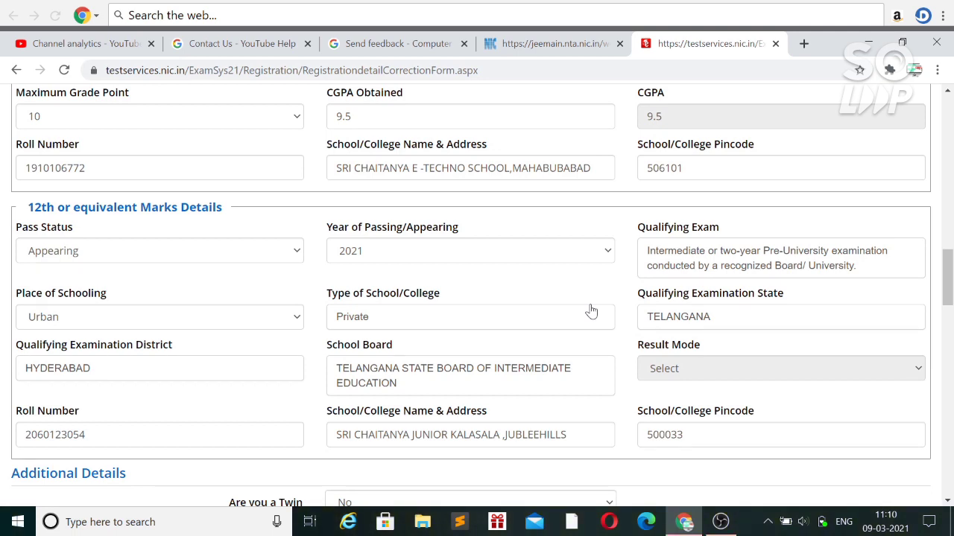
scroll(591, 310, down, 4)
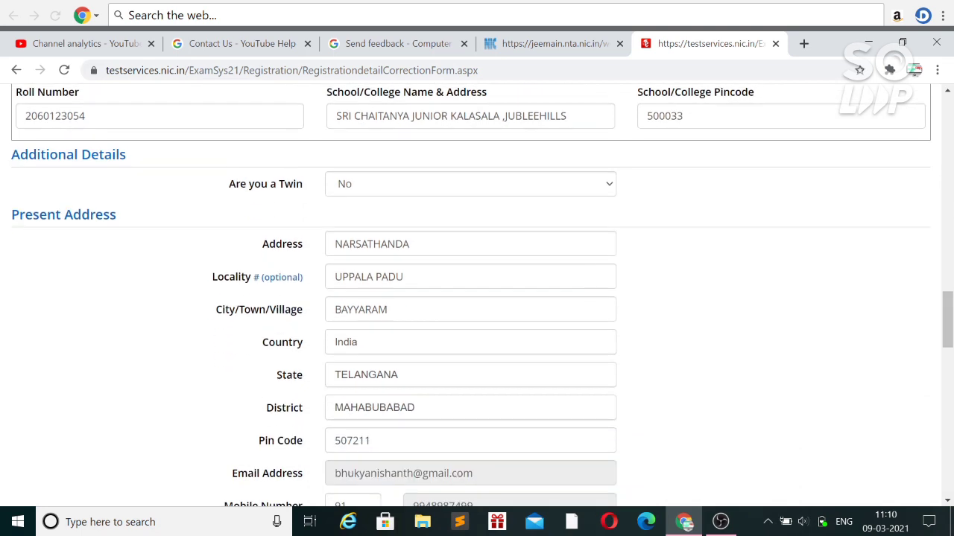
scroll(590, 310, down, 2)
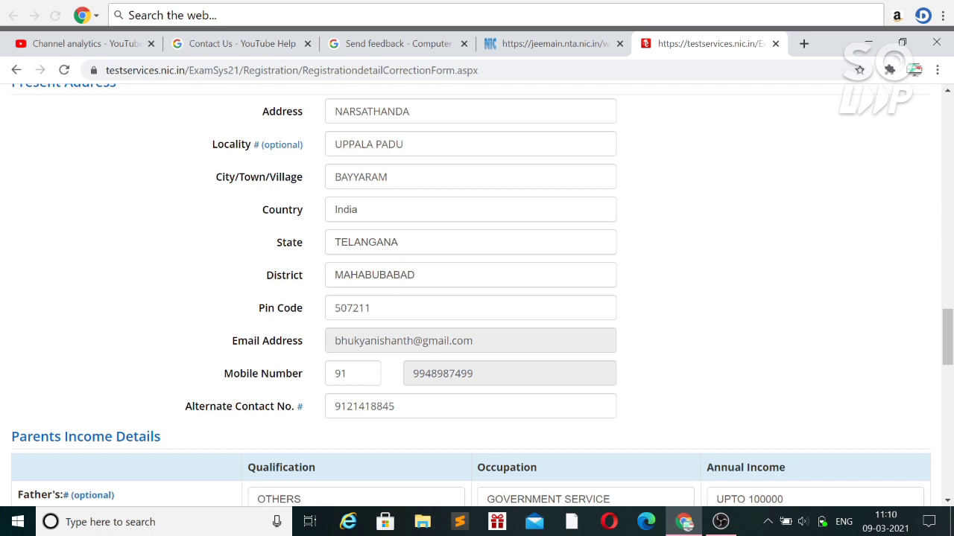
scroll(477, 298, down, 1)
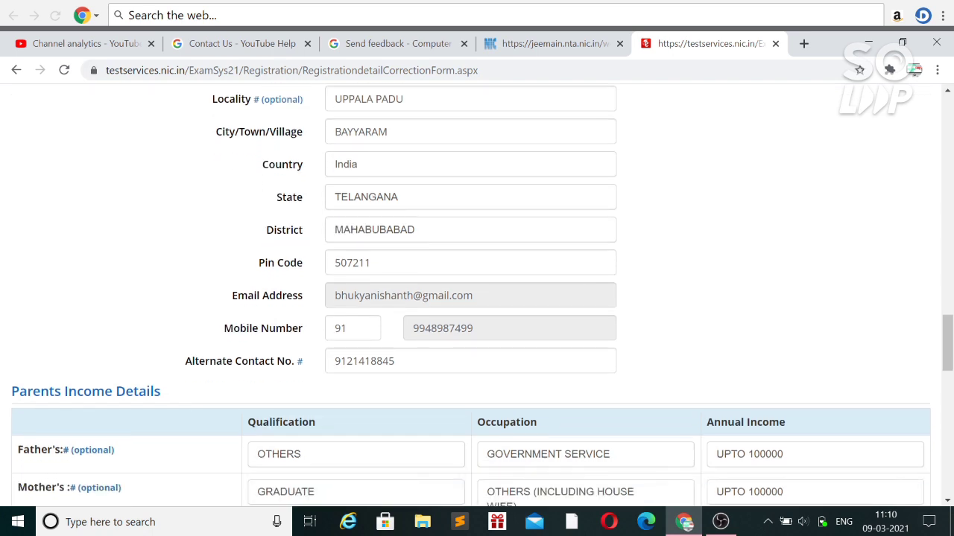
scroll(477, 298, up, 1)
scroll(477, 298, down, 3)
scroll(591, 311, down, 5)
scroll(590, 312, down, 5)
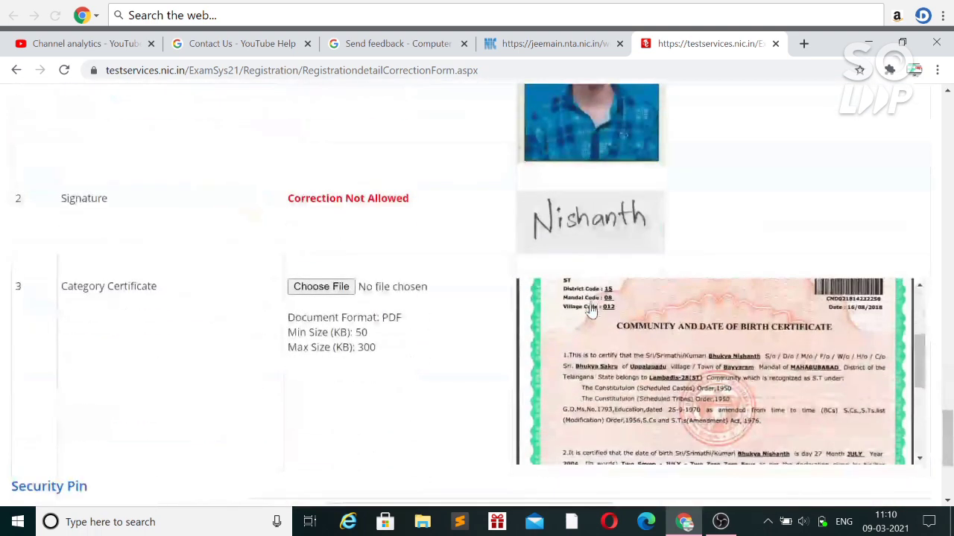
scroll(590, 311, down, 3)
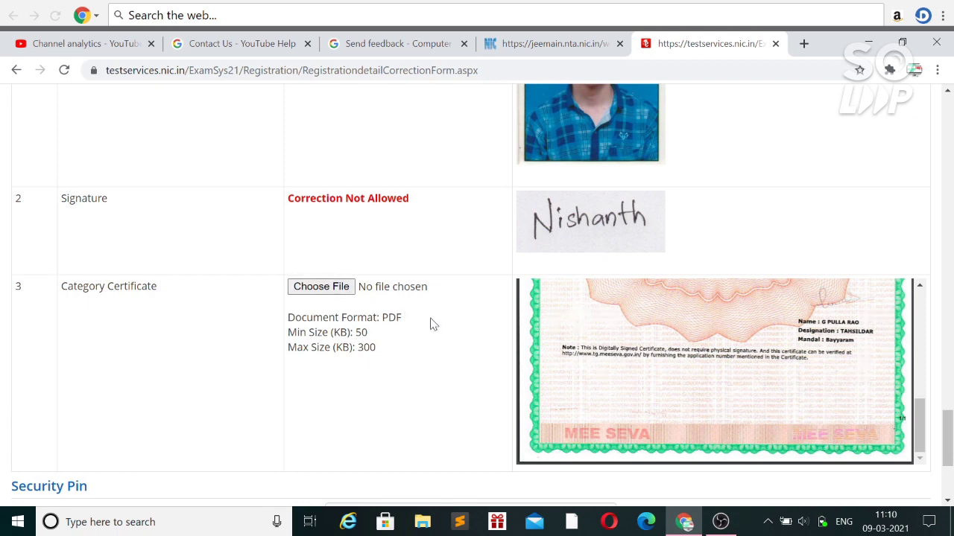
scroll(456, 330, down, 1)
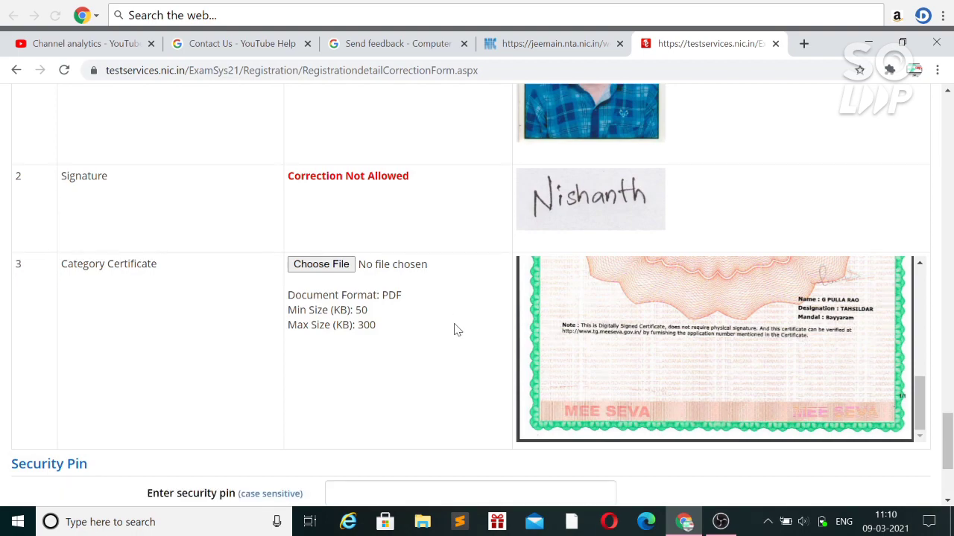
scroll(456, 330, up, 15)
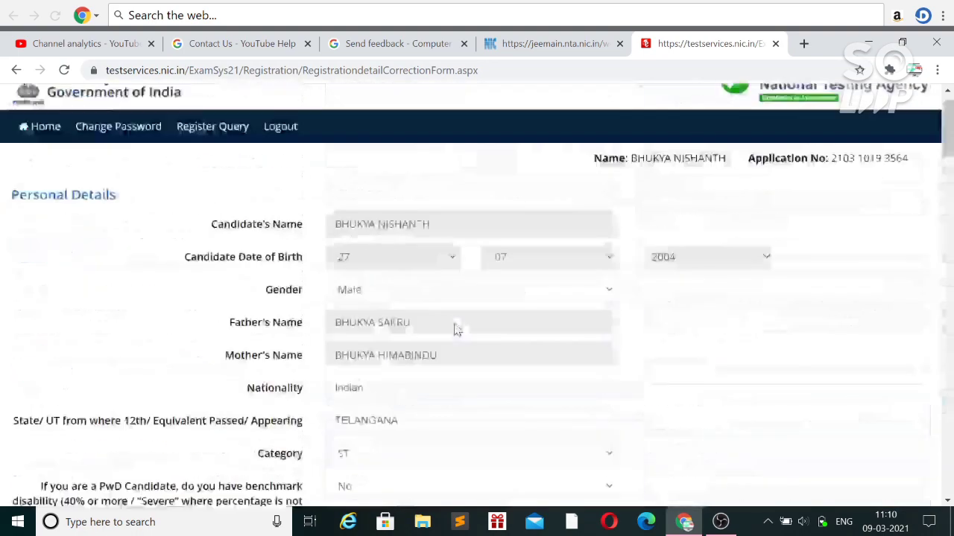